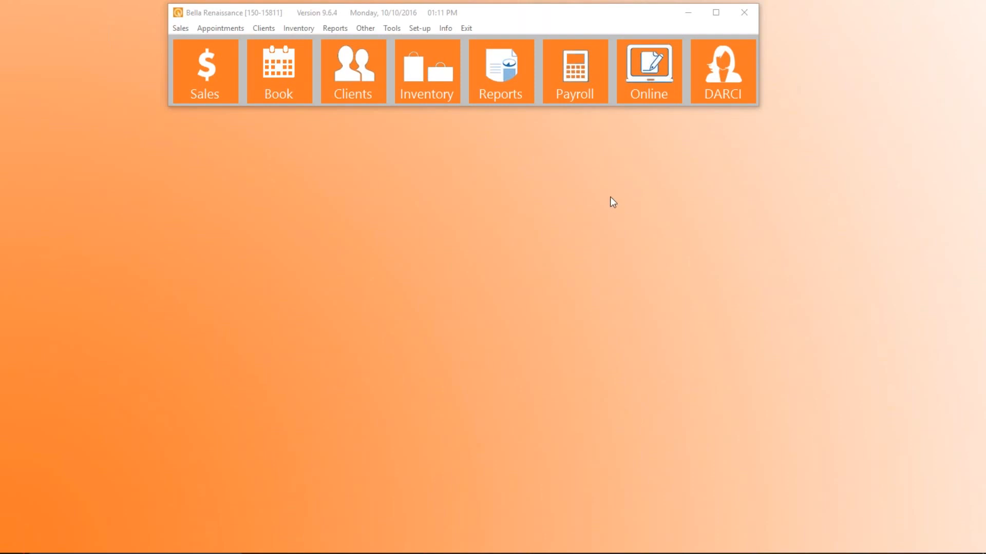
Step: Open the SalonSpa Services setup and create a service group named HairStyles
{"action": "left_click", "coordinate": [420, 29]}
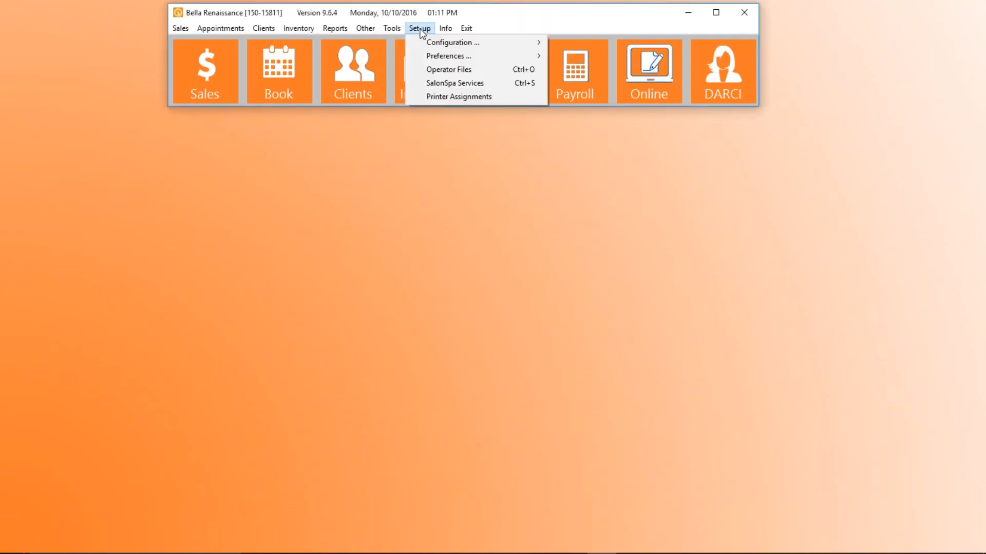
{"action": "left_click", "coordinate": [495, 82]}
{"action": "mouse_move", "coordinate": [507, 149]}
{"action": "left_mouse_down"}
{"action": "mouse_move", "coordinate": [512, 169]}
{"action": "mouse_move", "coordinate": [488, 150]}
{"action": "mouse_move", "coordinate": [508, 158]}
{"action": "mouse_move", "coordinate": [504, 141]}
{"action": "left_mouse_up"}
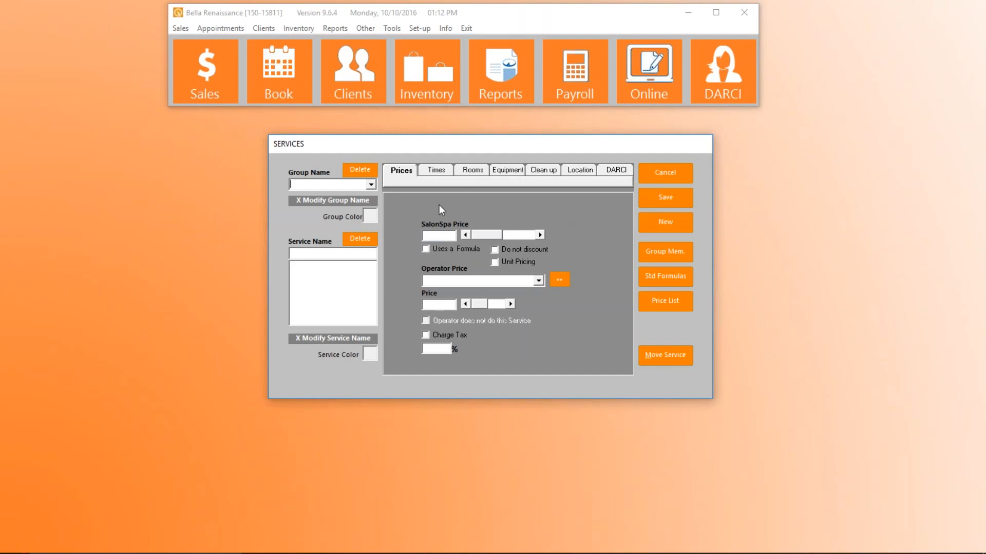
{"action": "type", "text": "hair"}
{"action": "key", "text": "BackSpace"}
{"action": "key", "text": "BackSpace"}
{"action": "key", "text": "BackSpace"}
{"action": "type", "text": "HairStyles"}
{"action": "key", "text": "Return"}
Step: Add a service named Child Hair Cut to the HairStyles group with a SalonSpa price of 15.00
{"action": "type", "text": "ChildHair C"}
{"action": "key", "text": "BackSpace"}
{"action": "key", "text": "BackSpace"}
{"action": "key", "text": "BackSpace"}
{"action": "key", "text": "BackSpace"}
{"action": "key", "text": "BackSpace"}
{"action": "key", "text": "BackSpace"}
{"action": "type", "text": "C"}
{"action": "key", "text": "BackSpace"}
{"action": "type", "text": "Hair Cut"}
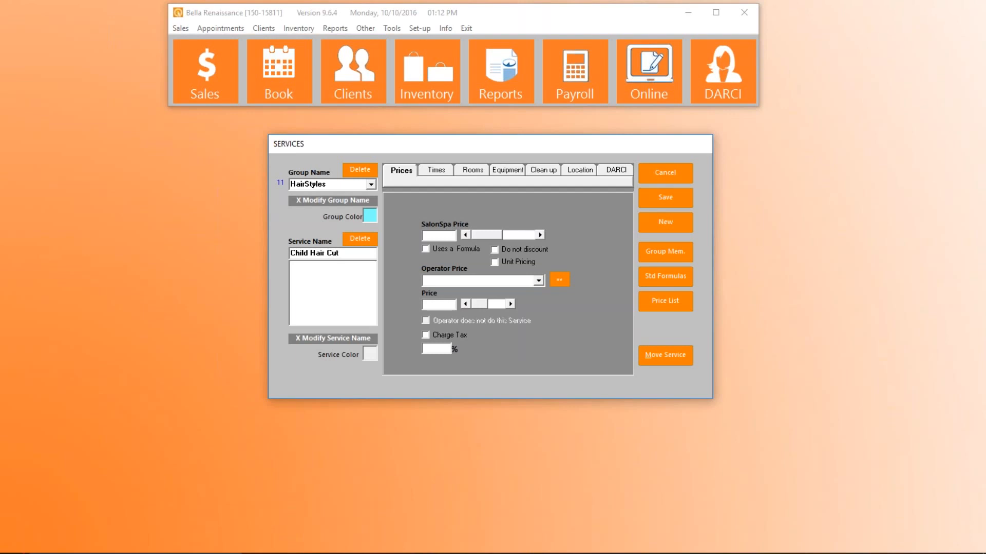
{"action": "key", "text": "Return"}
{"action": "type", "text": "15.00"}
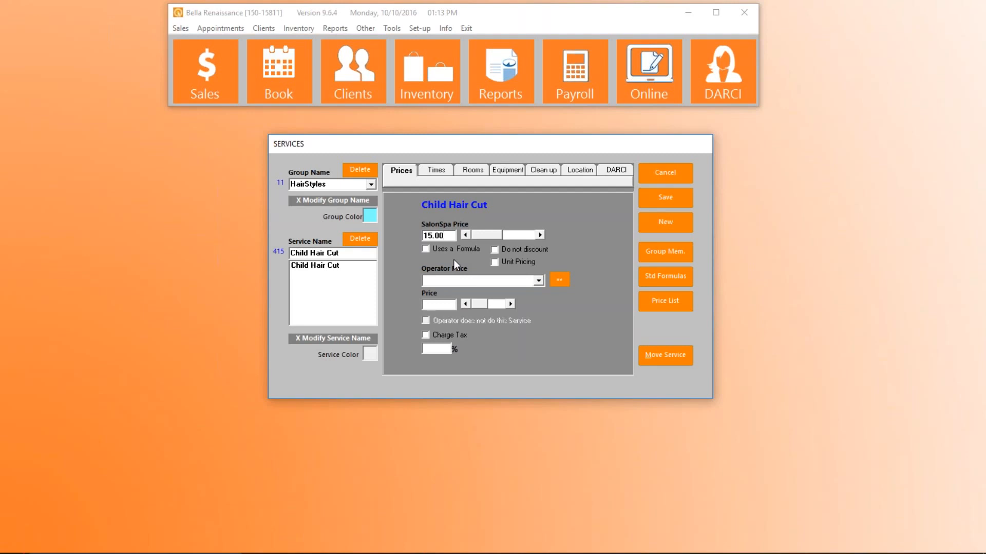
Step: Set the total SalonSpa time for Child Hair Cut to 0:30
{"action": "left_click", "coordinate": [437, 171]}
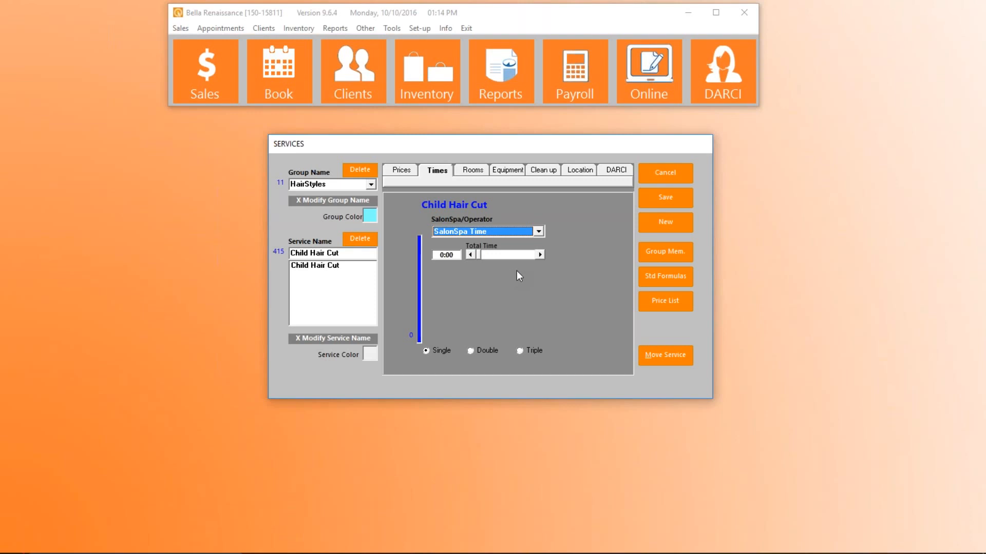
{"action": "left_click", "coordinate": [540, 254]}
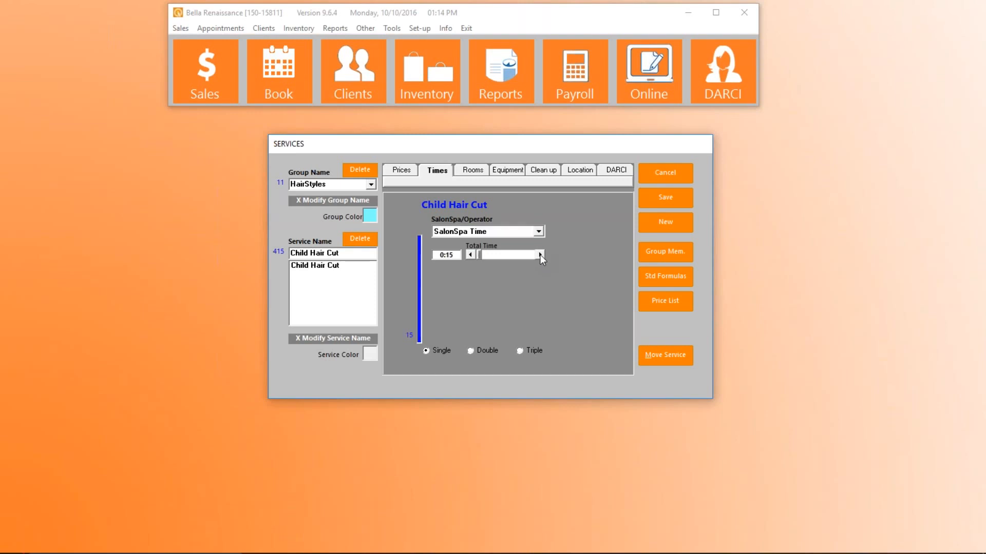
{"action": "left_click", "coordinate": [471, 255]}
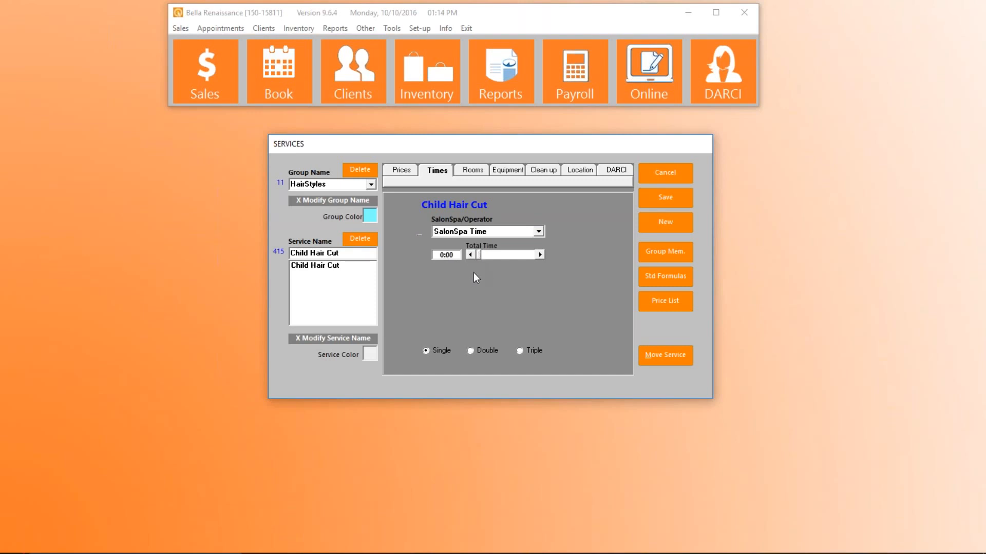
{"action": "left_click", "coordinate": [540, 255]}
{"action": "left_click", "coordinate": [540, 255]}
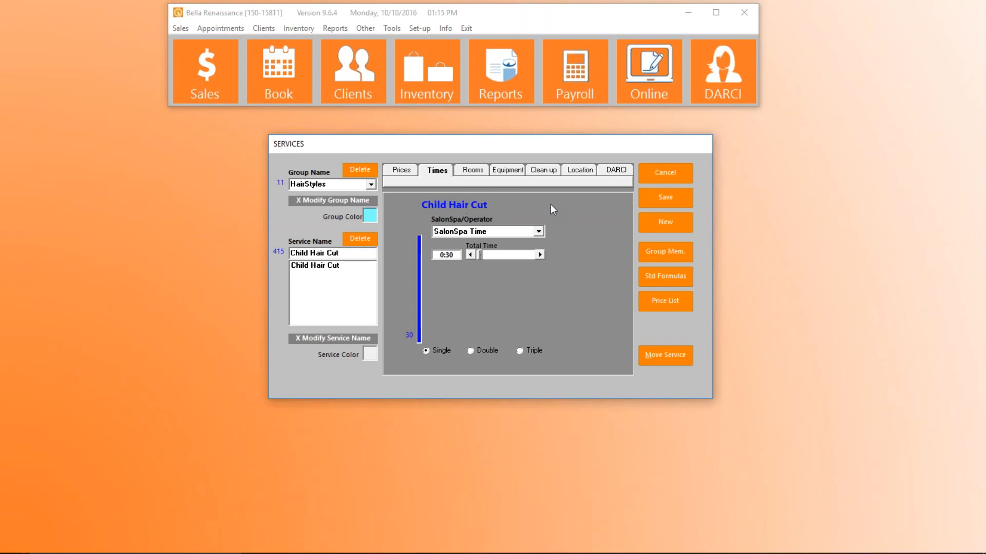
Step: Block the operator for a 0:15 clean-up after Child Hair Cut, save the service, and review its price, time and clean-up settings
{"action": "left_click", "coordinate": [543, 172]}
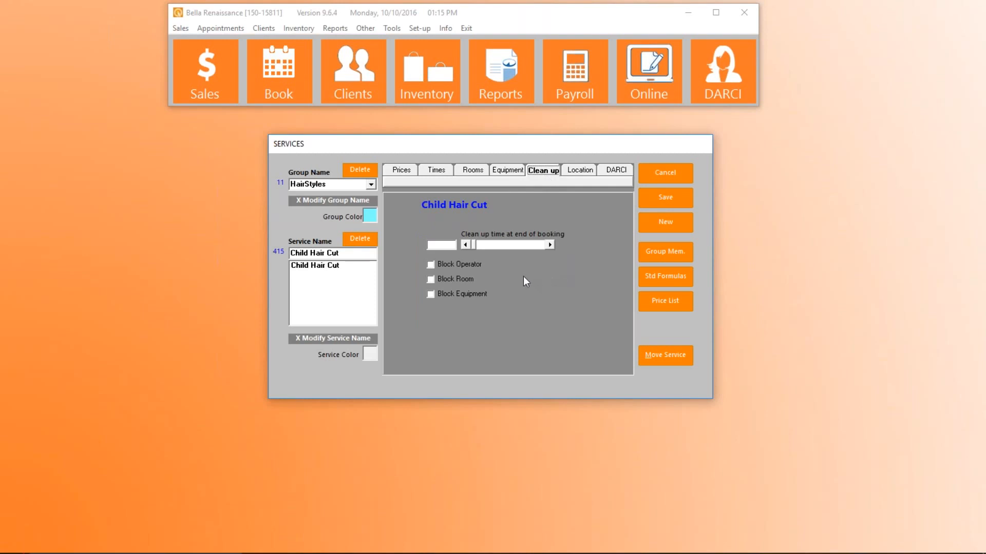
{"action": "left_click", "coordinate": [431, 264]}
{"action": "left_click", "coordinate": [550, 244]}
{"action": "left_click", "coordinate": [675, 195]}
{"action": "left_click", "coordinate": [401, 172]}
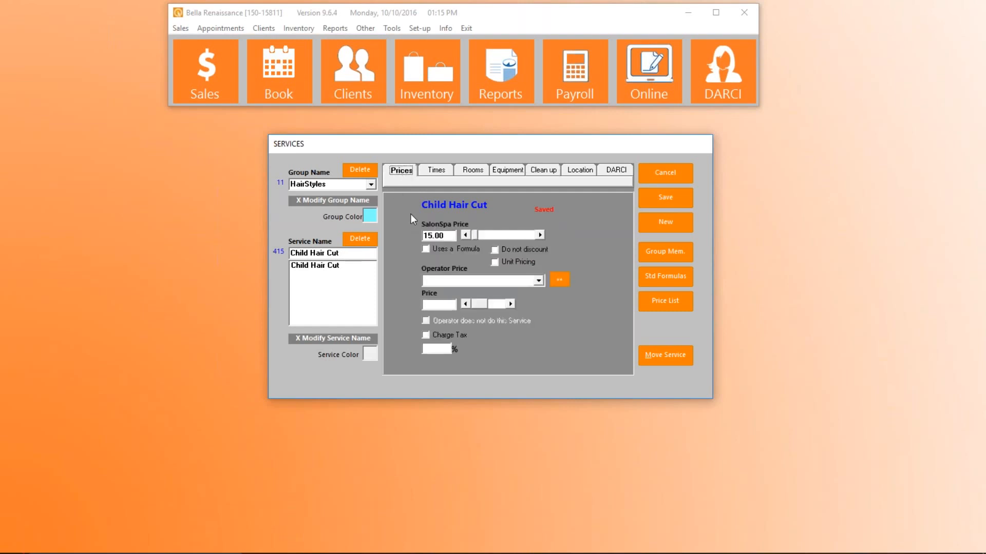
{"action": "left_click", "coordinate": [436, 173]}
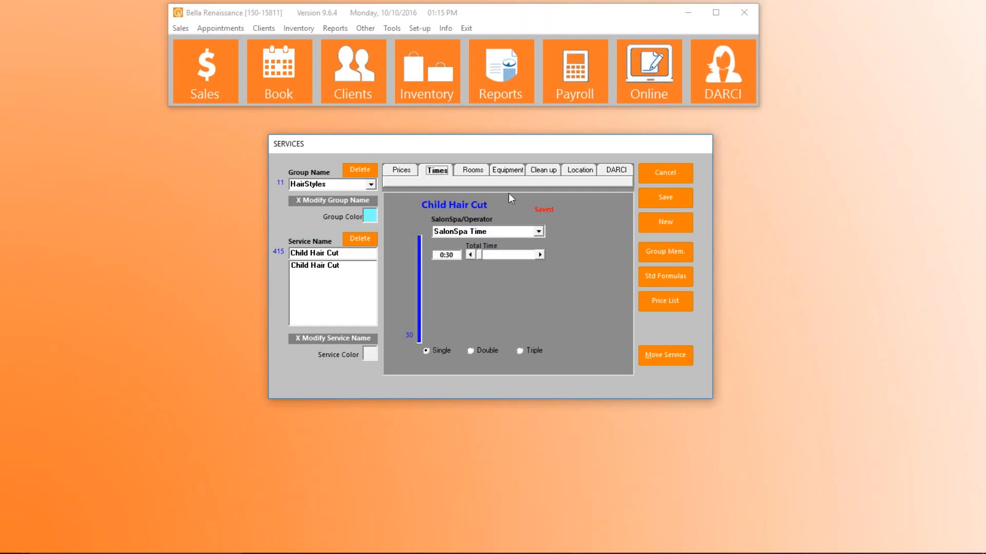
{"action": "left_click", "coordinate": [544, 172]}
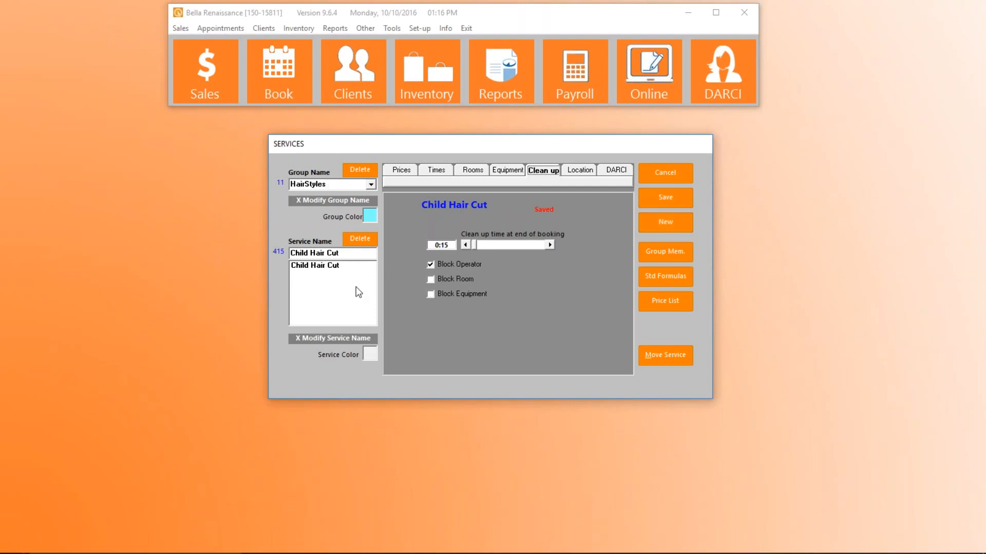
Step: Try to add a service named Single Process to the HairStyles group
{"action": "left_click", "coordinate": [347, 265]}
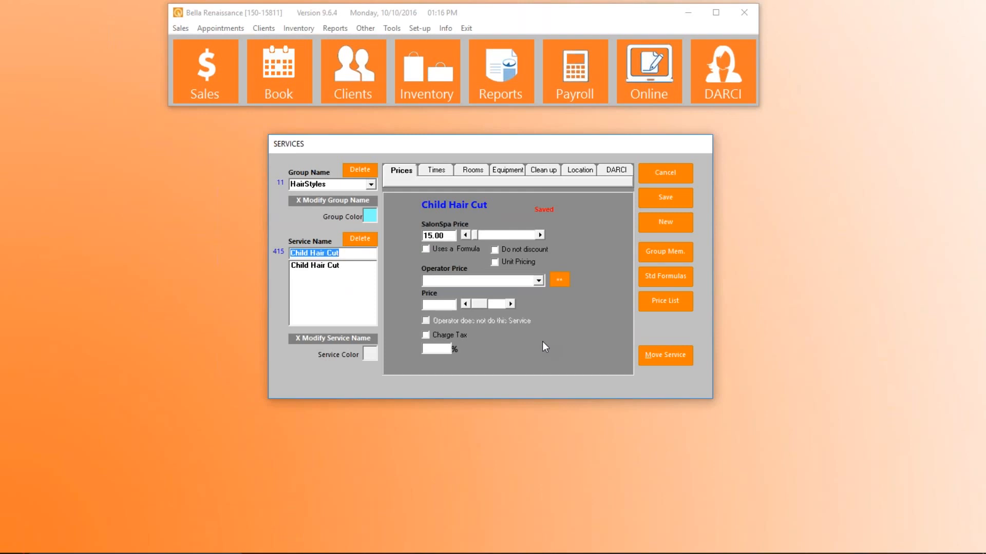
{"action": "type", "text": "Mans Hair Cut"}
{"action": "key", "text": "BackSpace"}
{"action": "key", "text": "BackSpace"}
{"action": "key", "text": "BackSpace"}
{"action": "key", "text": "BackSpace"}
{"action": "key", "text": "BackSpace"}
{"action": "key", "text": "BackSpace"}
{"action": "key", "text": "BackSpace"}
{"action": "key", "text": "BackSpace"}
{"action": "key", "text": "BackSpace"}
{"action": "key", "text": "BackSpace"}
{"action": "key", "text": "BackSpace"}
{"action": "key", "text": "BackSpace"}
{"action": "key", "text": "BackSpace"}
{"action": "type", "text": "Single Process"}
{"action": "key", "text": "Return"}
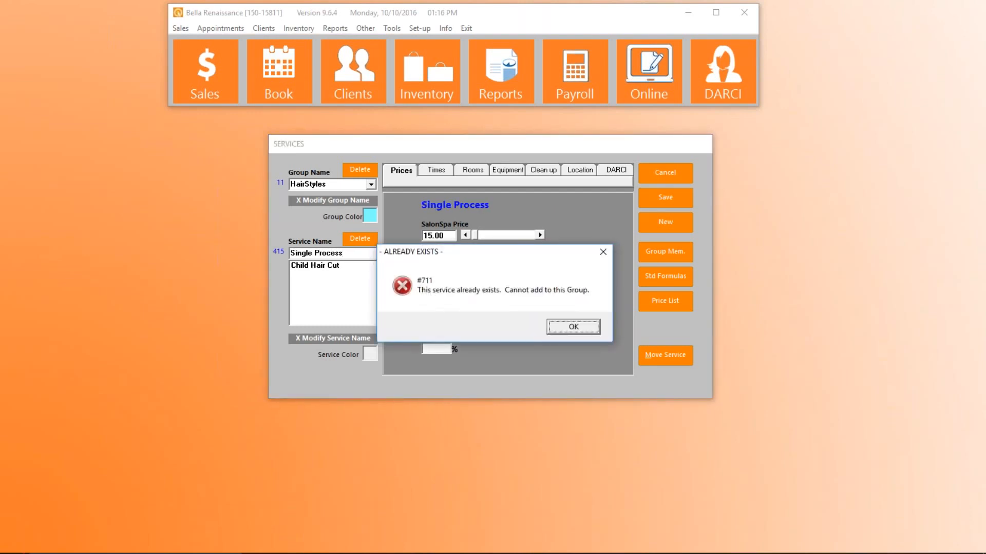
{"action": "left_click", "coordinate": [573, 327]}
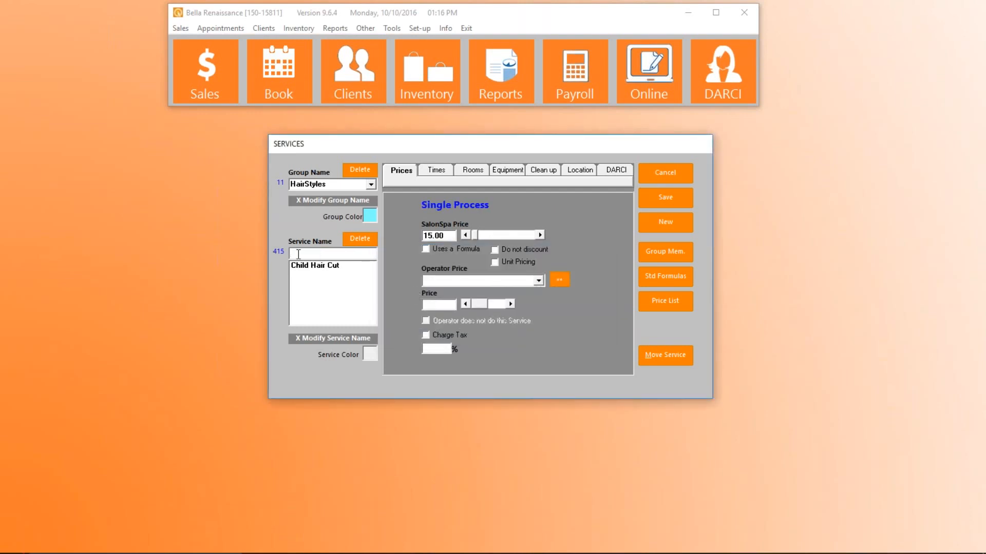
Step: Add a service named Single Process2 to the HairStyles group with a SalonSpa price of 120.00
{"action": "type", "text": "Sinb"}
{"action": "type", "text": "le proc"}
{"action": "key", "text": "BackSpace"}
{"action": "key", "text": "BackSpace"}
{"action": "key", "text": "BackSpace"}
{"action": "key", "text": "BackSpace"}
{"action": "type", "text": "Process2"}
{"action": "key", "text": "Return"}
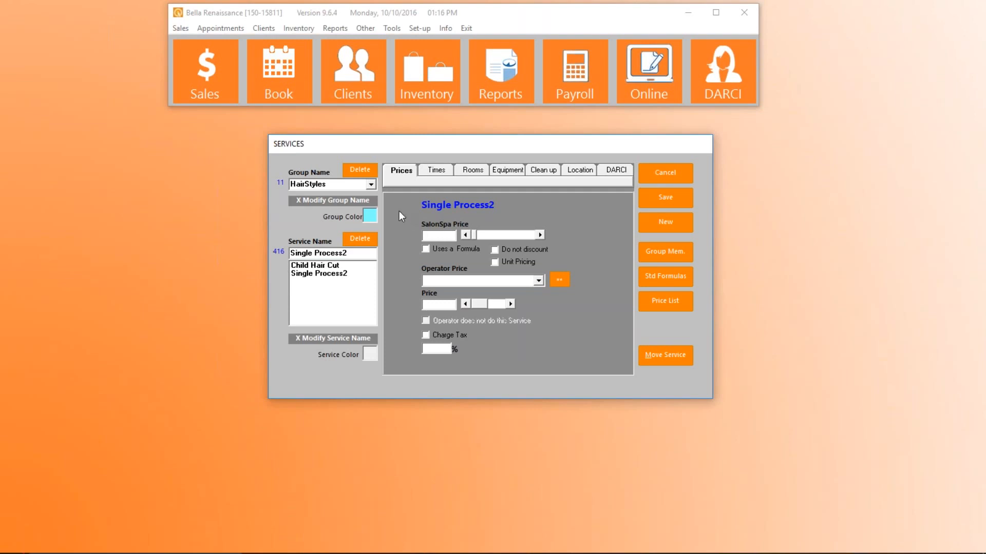
{"action": "type", "text": "120.00"}
Step: Make Single Process2 a Double-timed service with total time 1:30, first application time 0:30 and first processing time 0:30
{"action": "left_click", "coordinate": [433, 170]}
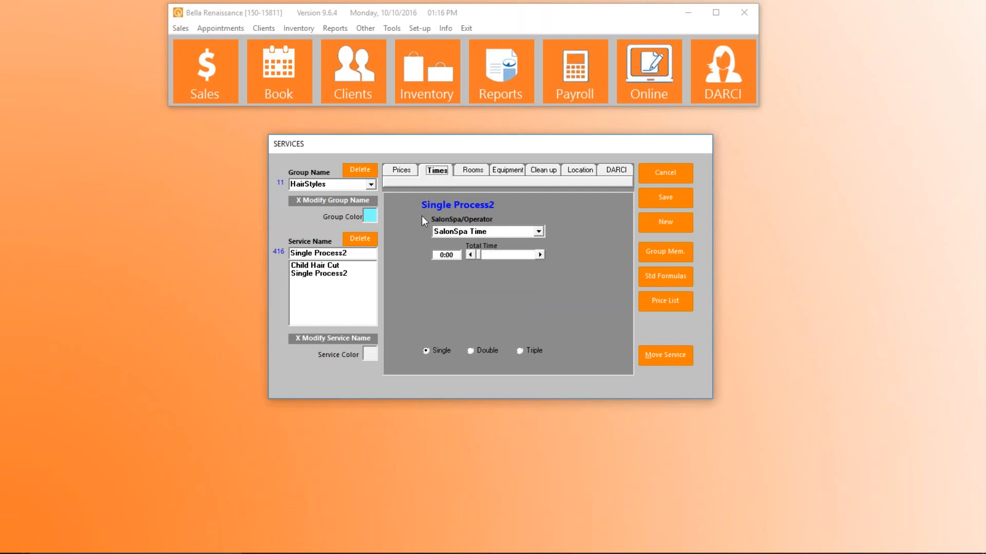
{"action": "left_click", "coordinate": [470, 351]}
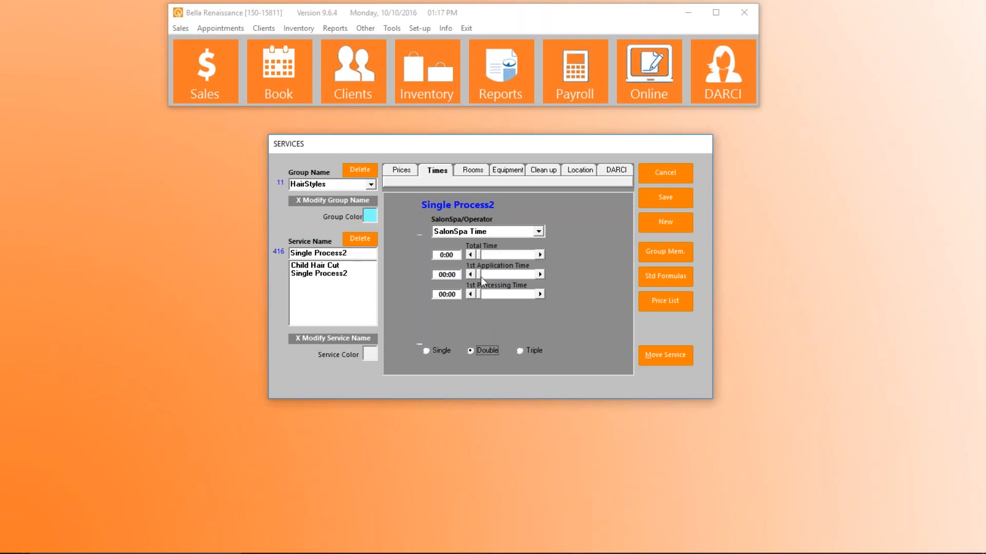
{"action": "left_click", "coordinate": [541, 255]}
{"action": "left_click", "coordinate": [541, 255]}
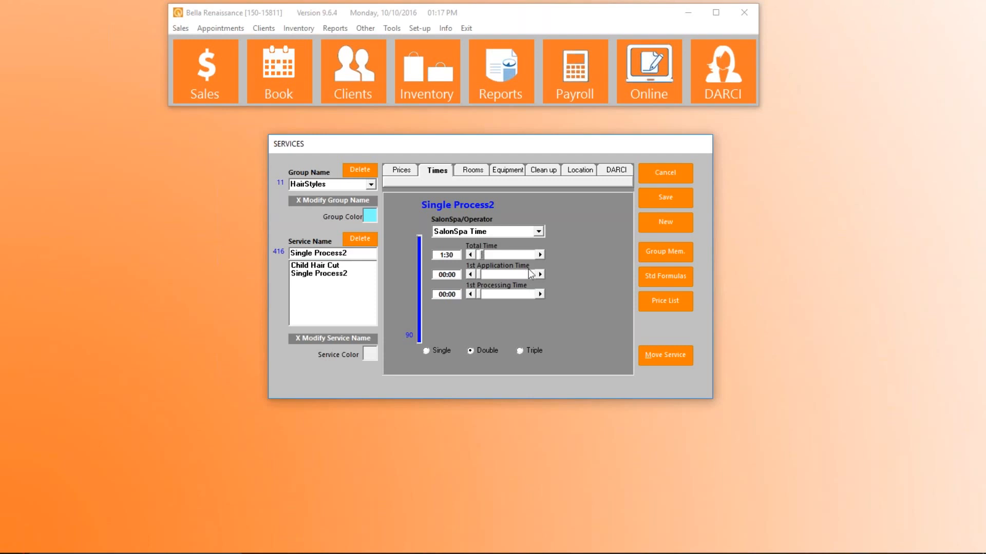
{"action": "left_click", "coordinate": [541, 274]}
{"action": "left_click", "coordinate": [541, 293]}
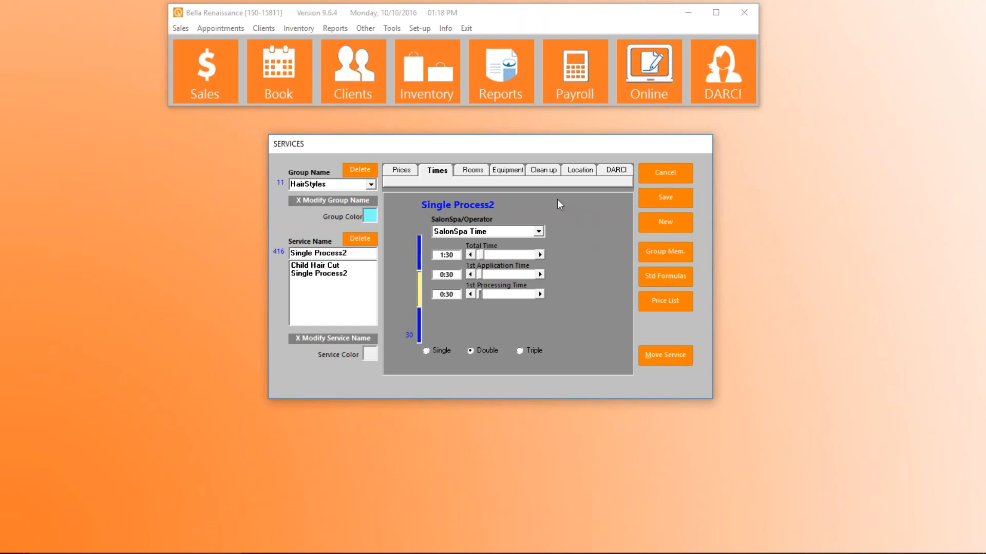
Step: Apply the operator-blocking clean-up setting for Single Process2 and save the service
{"action": "left_click", "coordinate": [547, 171]}
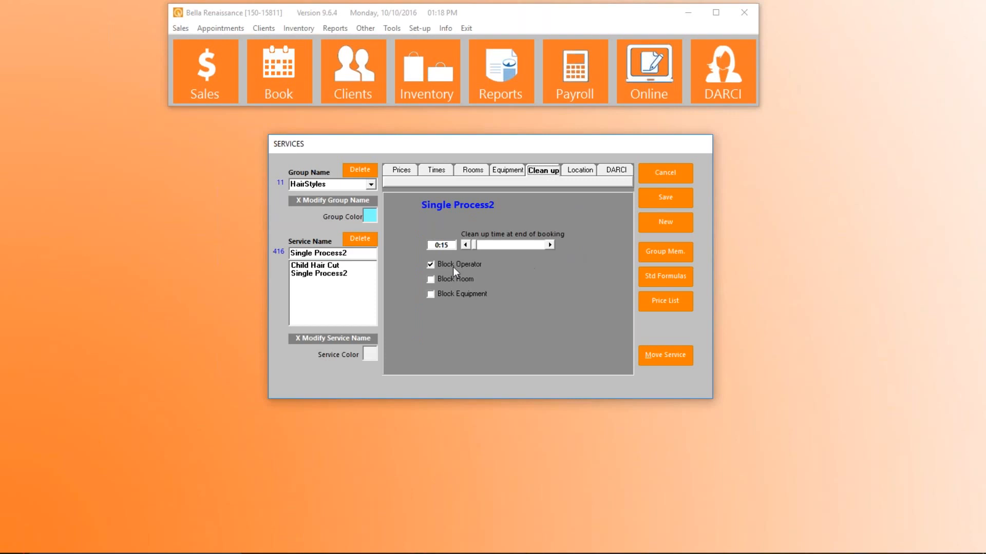
{"action": "left_click", "coordinate": [431, 266]}
{"action": "left_click", "coordinate": [662, 198]}
Step: Add a service named Double to the HairStyles group with a SalonSpa price of 165.00
{"action": "left_click", "coordinate": [355, 256]}
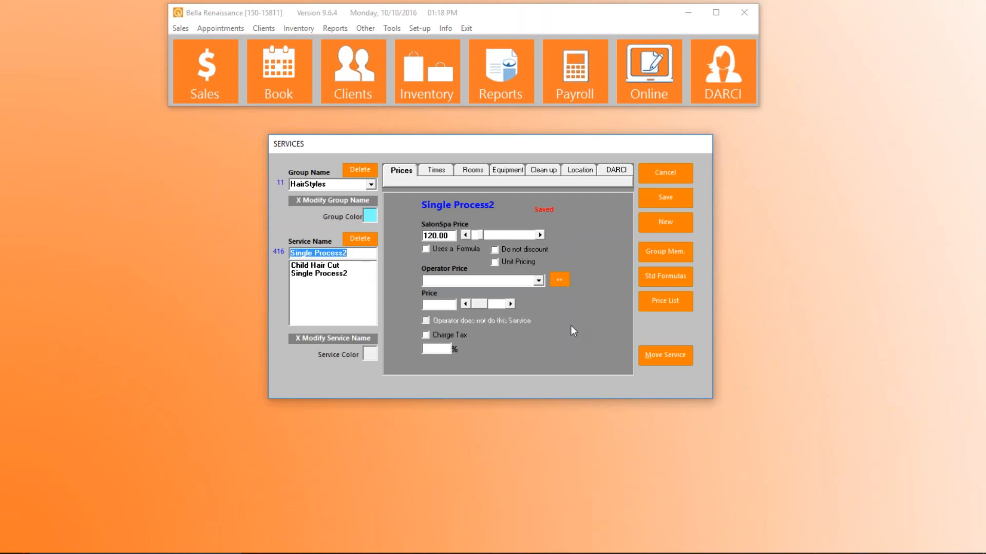
{"action": "type", "text": "Double"}
{"action": "key", "text": "Return"}
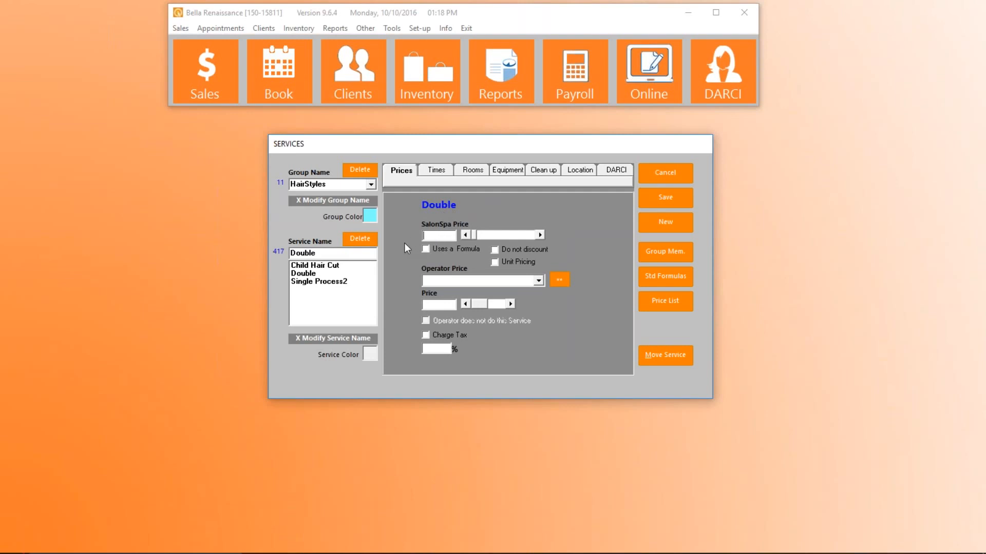
{"action": "type", "text": "165.00"}
Step: Change the Double service to Triple timing and set its total time to 2:30
{"action": "left_click", "coordinate": [442, 174]}
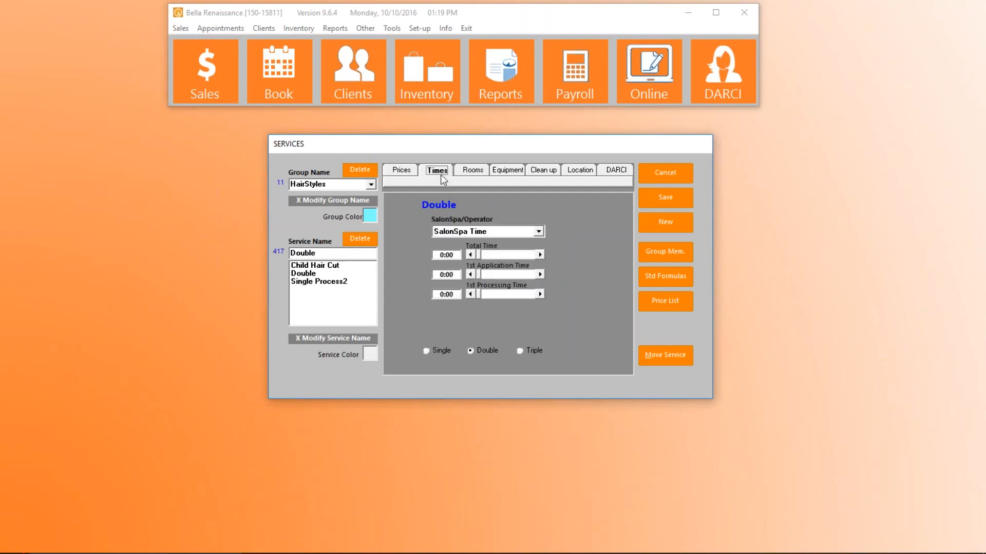
{"action": "left_click", "coordinate": [520, 351]}
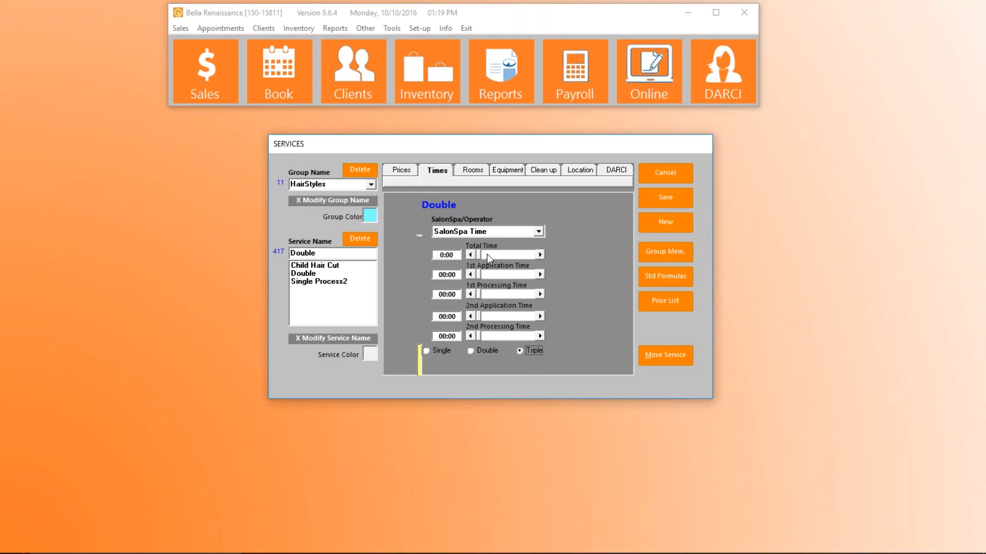
{"action": "left_click", "coordinate": [542, 254]}
{"action": "left_click", "coordinate": [541, 255]}
{"action": "left_click", "coordinate": [542, 254]}
{"action": "left_click", "coordinate": [541, 255]}
{"action": "left_click", "coordinate": [541, 255]}
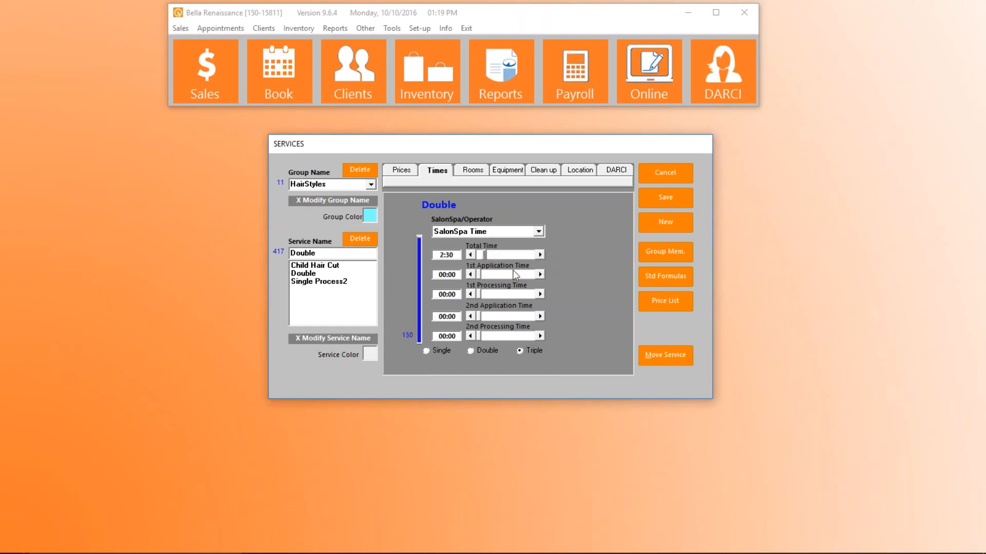
Step: Set the Double service's first application, first processing and second application times to 0:30 each, and add a second processing time
{"action": "left_click", "coordinate": [540, 275]}
{"action": "left_click", "coordinate": [541, 294]}
{"action": "left_click", "coordinate": [541, 316]}
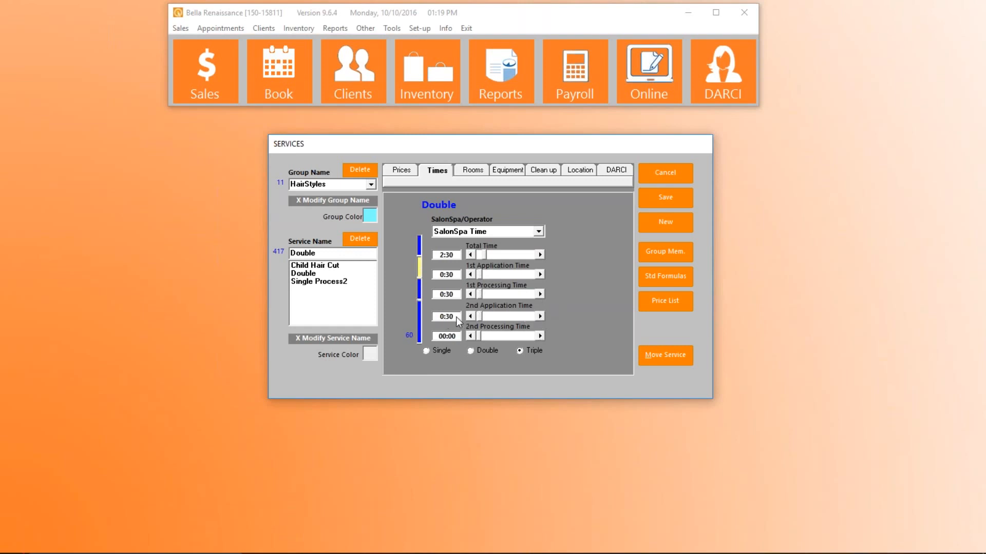
{"action": "left_click", "coordinate": [540, 337]}
Step: Assign the rooms Elixer, Herbal and Ruby to the Double service
{"action": "left_click", "coordinate": [472, 170]}
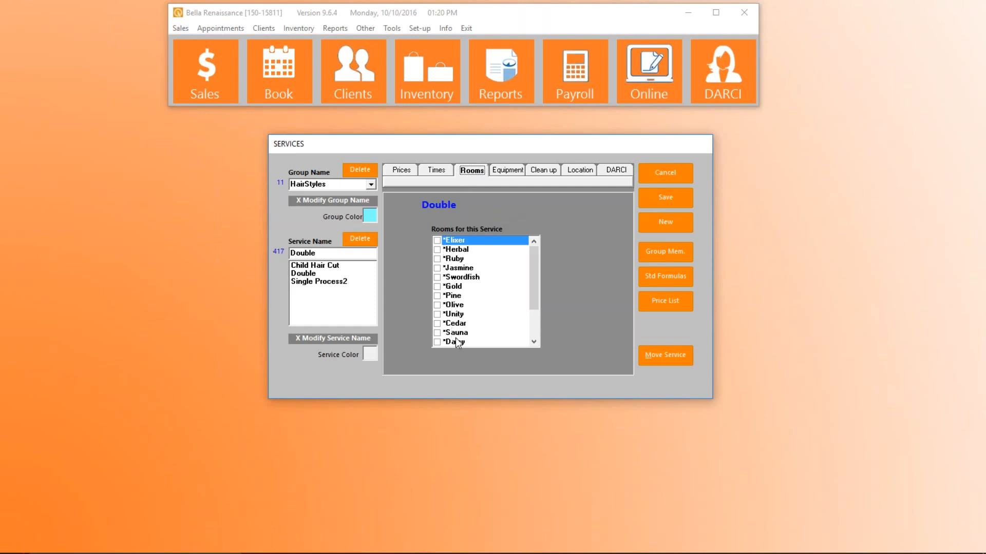
{"action": "left_click_drag", "start_coordinate": [535, 267], "coordinate": [571, 257]}
{"action": "left_click", "coordinate": [438, 241]}
{"action": "left_click", "coordinate": [438, 250]}
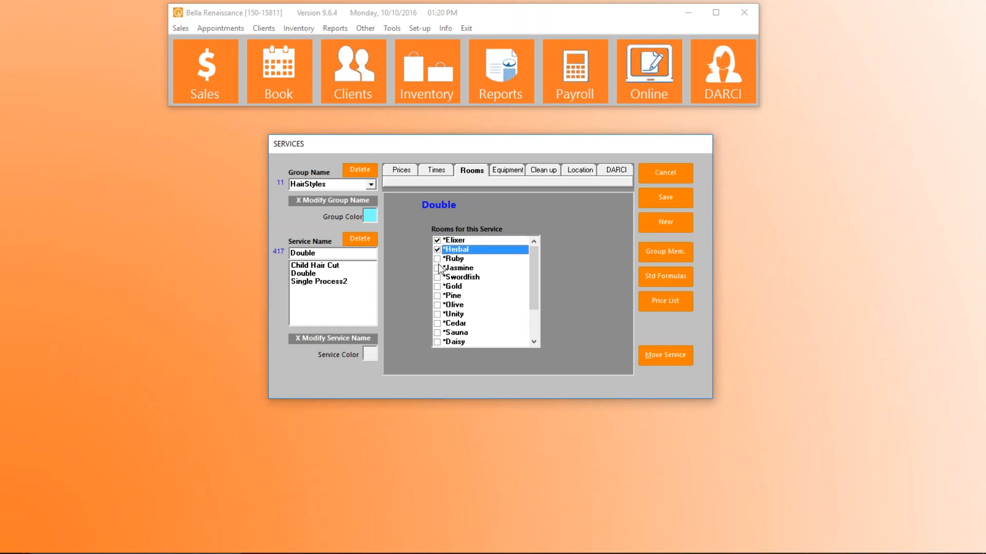
{"action": "left_click", "coordinate": [438, 259]}
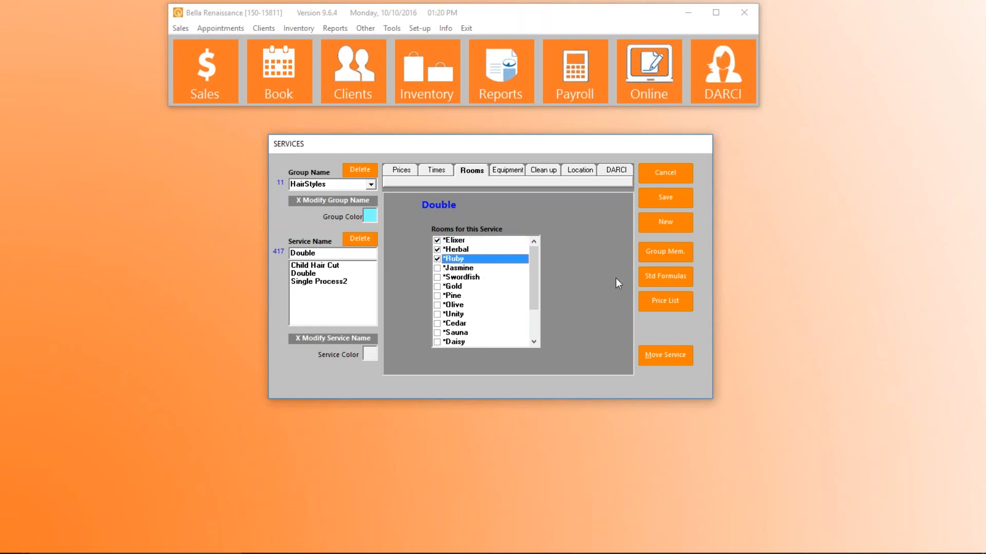
Step: Assign the equipment Laser, Laser3 and Laser4 to the Double service
{"action": "left_click", "coordinate": [509, 171]}
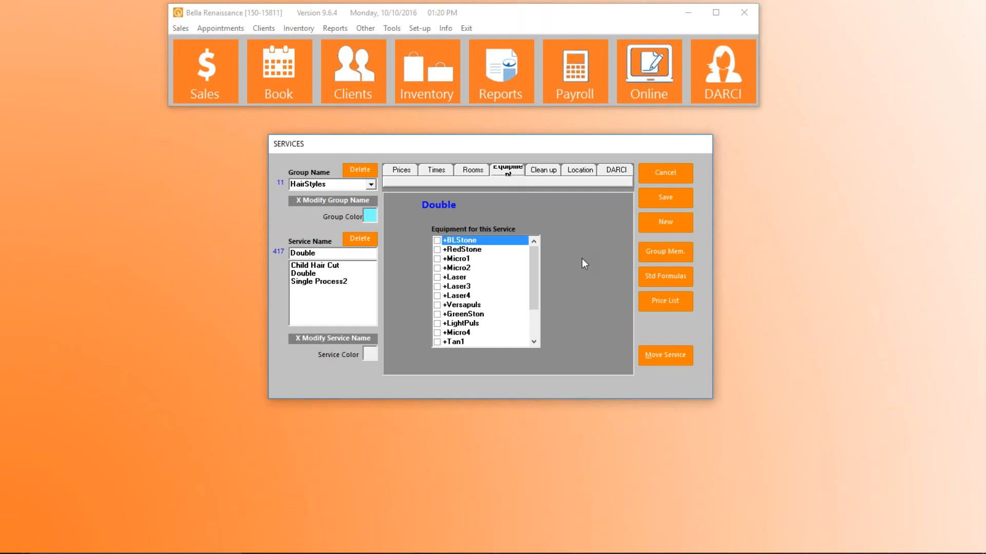
{"action": "left_click", "coordinate": [438, 277]}
{"action": "left_click", "coordinate": [438, 286]}
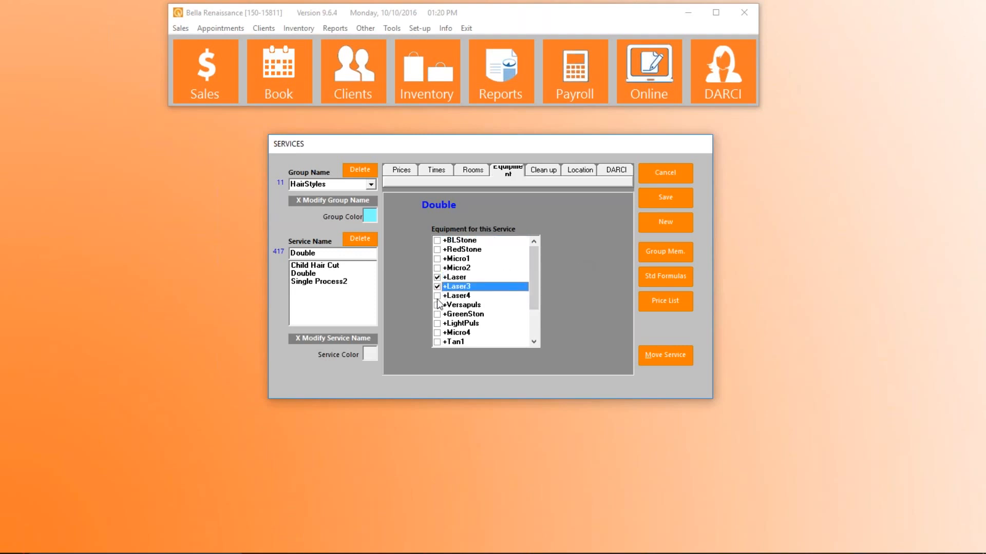
{"action": "left_click", "coordinate": [437, 296]}
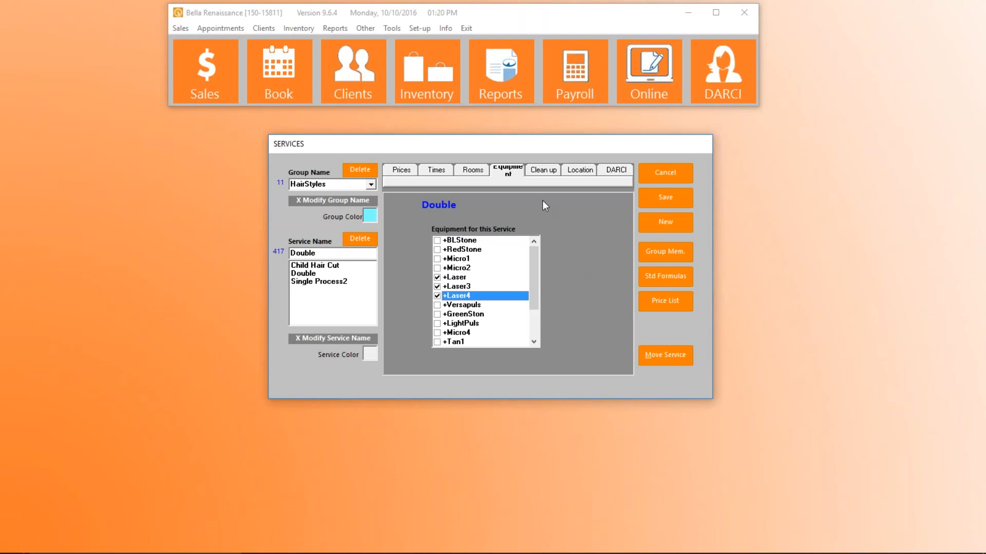
Step: Block the room during the Double service's clean-up time and save the service
{"action": "left_click", "coordinate": [543, 172]}
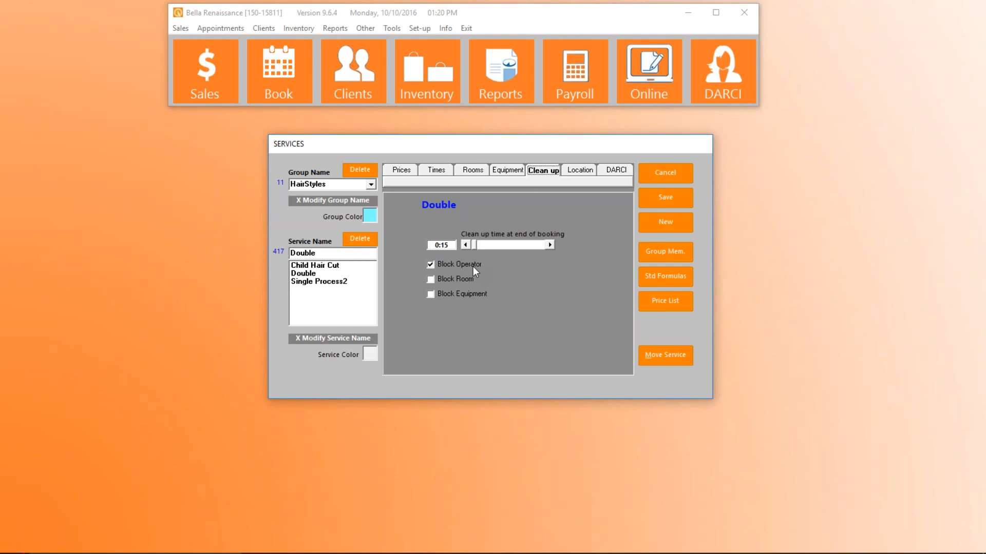
{"action": "left_click", "coordinate": [432, 280]}
{"action": "left_click", "coordinate": [671, 198]}
Step: Add four individual staff operators as members of the HairStyles operator group and save the group
{"action": "left_click", "coordinate": [656, 251]}
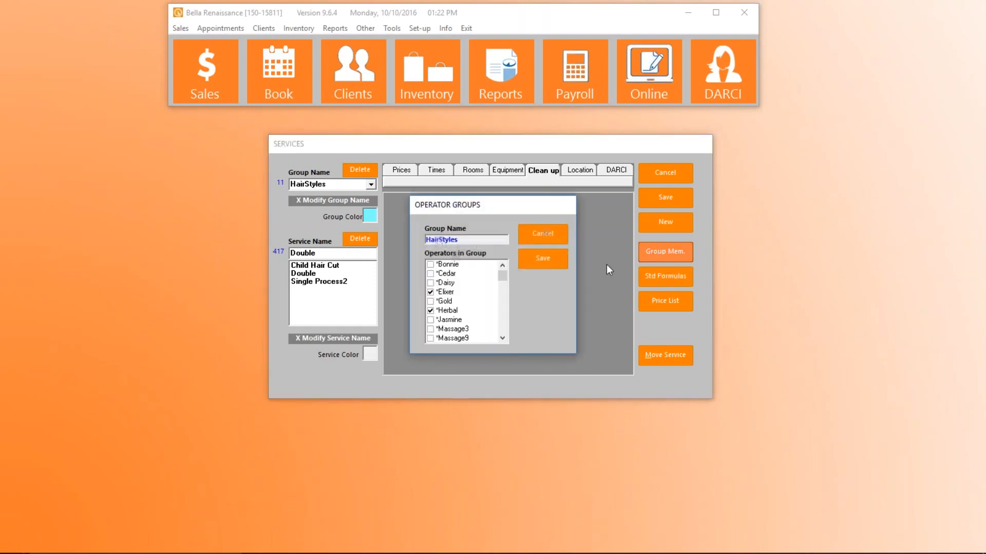
{"action": "left_click", "coordinate": [504, 339]}
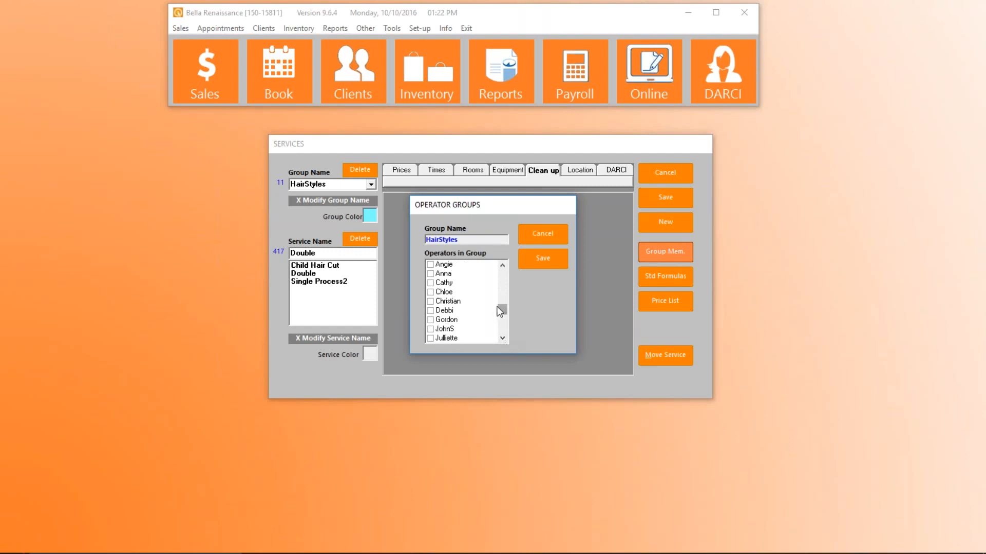
{"action": "left_click", "coordinate": [430, 265]}
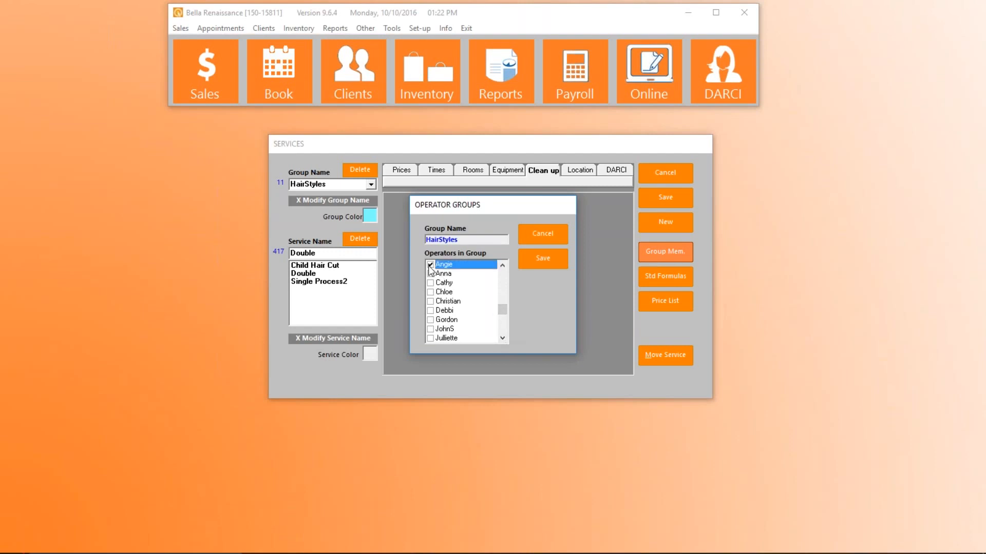
{"action": "left_click", "coordinate": [431, 302]}
{"action": "left_click", "coordinate": [431, 311]}
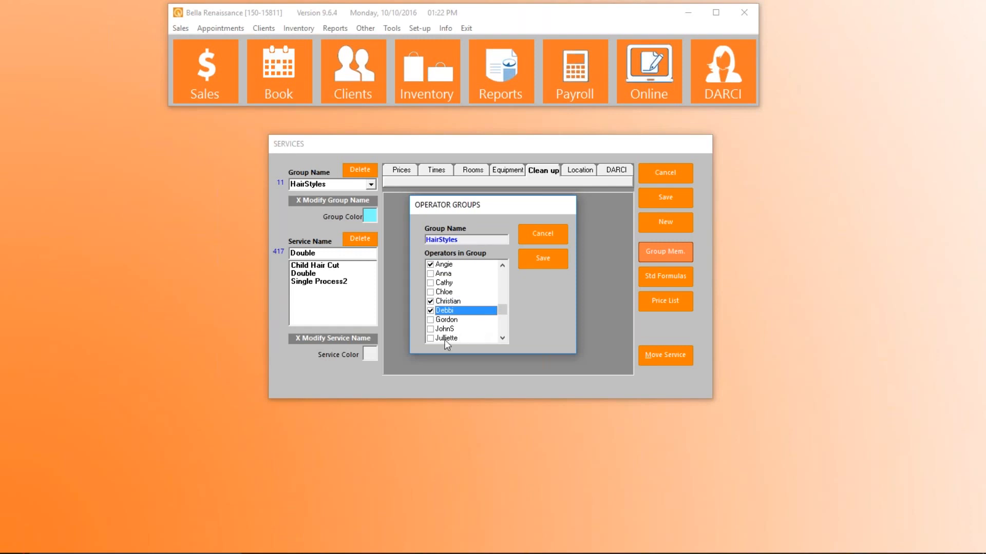
{"action": "left_click", "coordinate": [431, 339]}
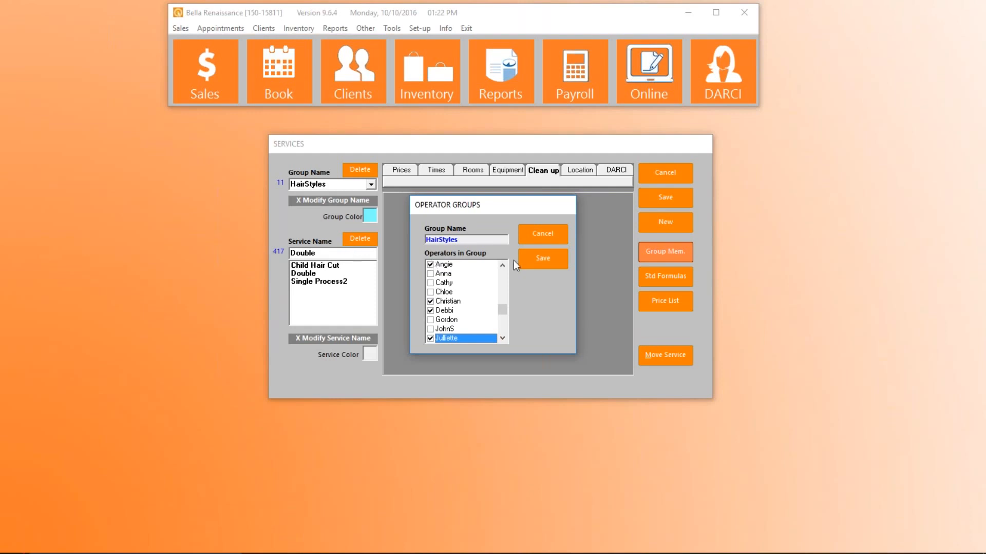
{"action": "left_click", "coordinate": [543, 257]}
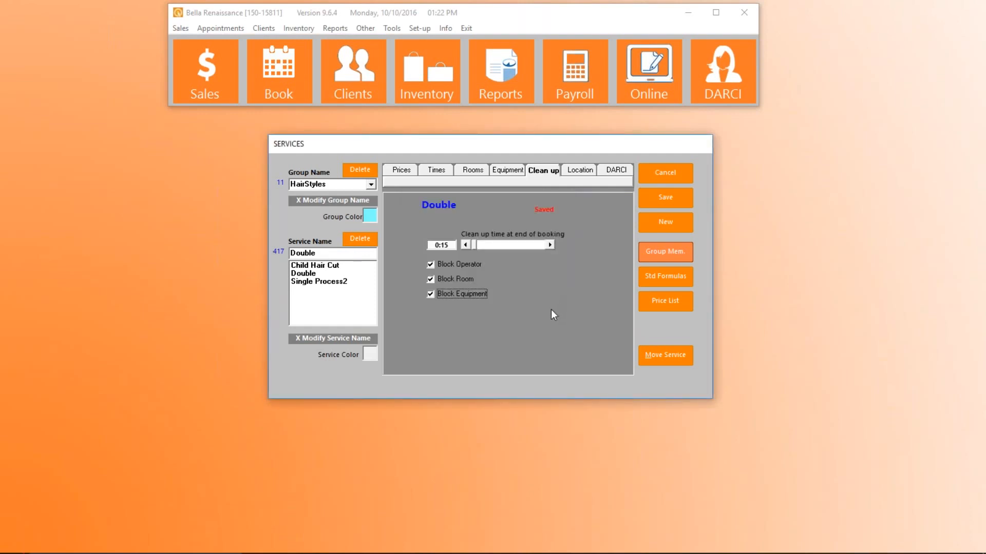
Step: Set the Double service's operator price to 175.00 for the first listed staff member and save it
{"action": "left_click", "coordinate": [401, 175]}
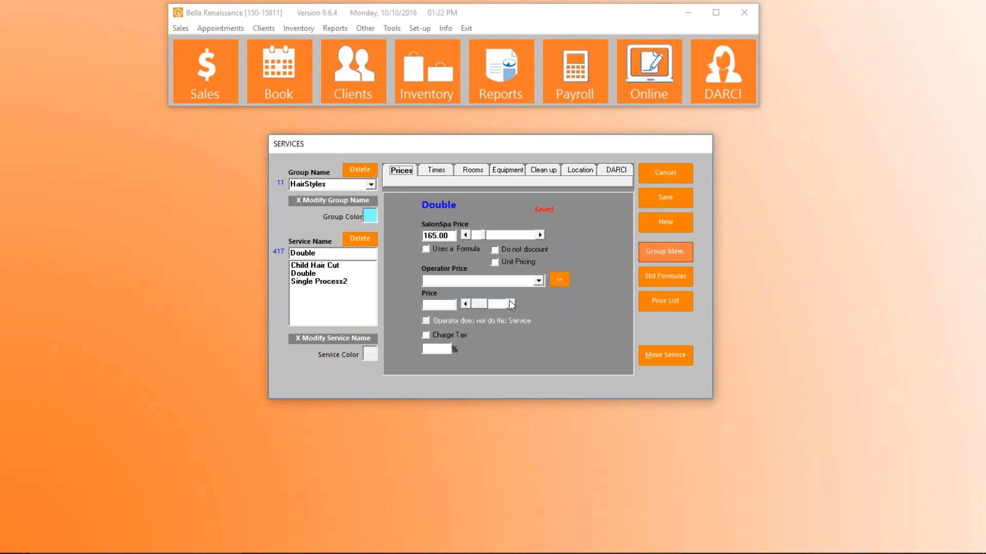
{"action": "left_click", "coordinate": [538, 281]}
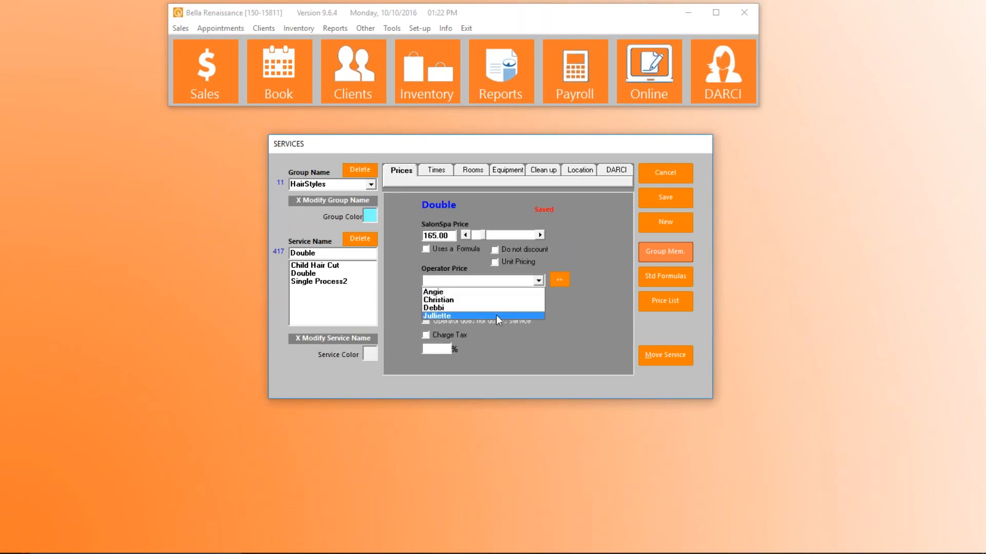
{"action": "left_click", "coordinate": [451, 293]}
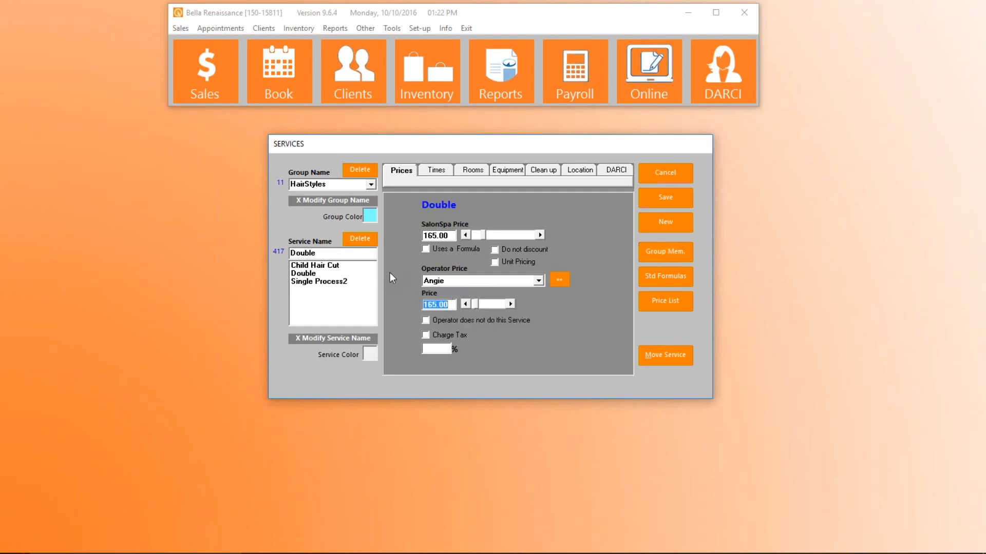
{"action": "type", "text": "175.00"}
{"action": "left_click", "coordinate": [651, 198]}
Step: Set the same staff member's total time for the Double service to 2:45, save it and close the services setup
{"action": "left_click", "coordinate": [437, 173]}
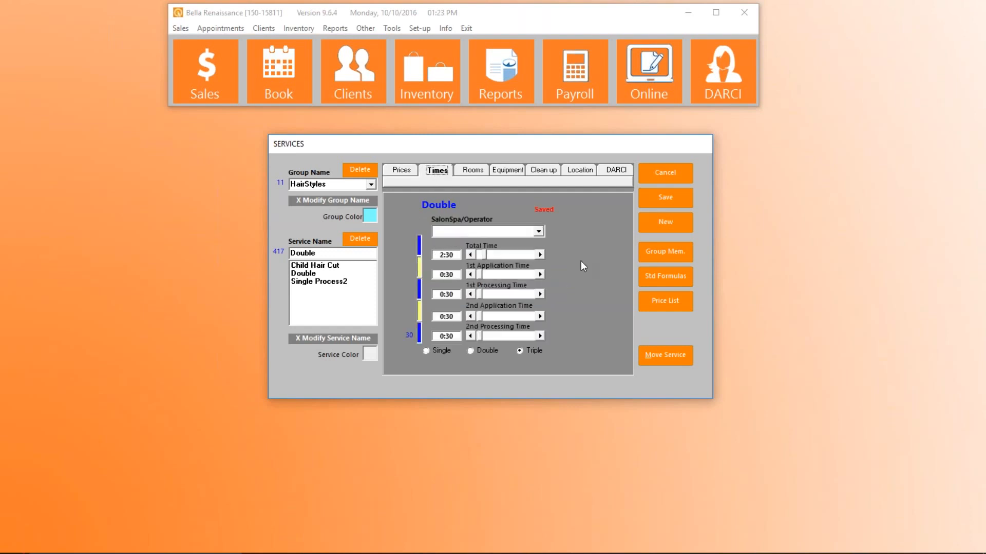
{"action": "left_click", "coordinate": [539, 232]}
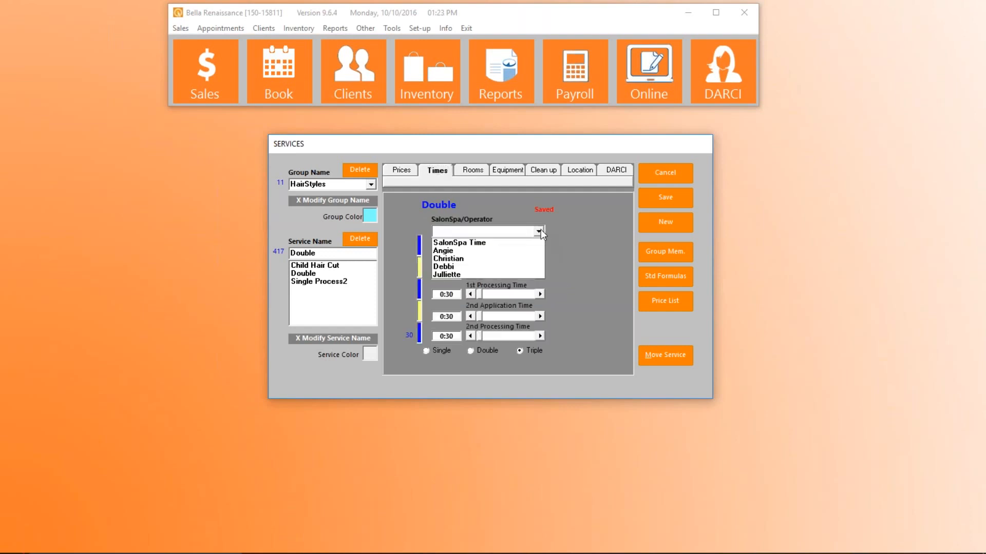
{"action": "left_click", "coordinate": [513, 252]}
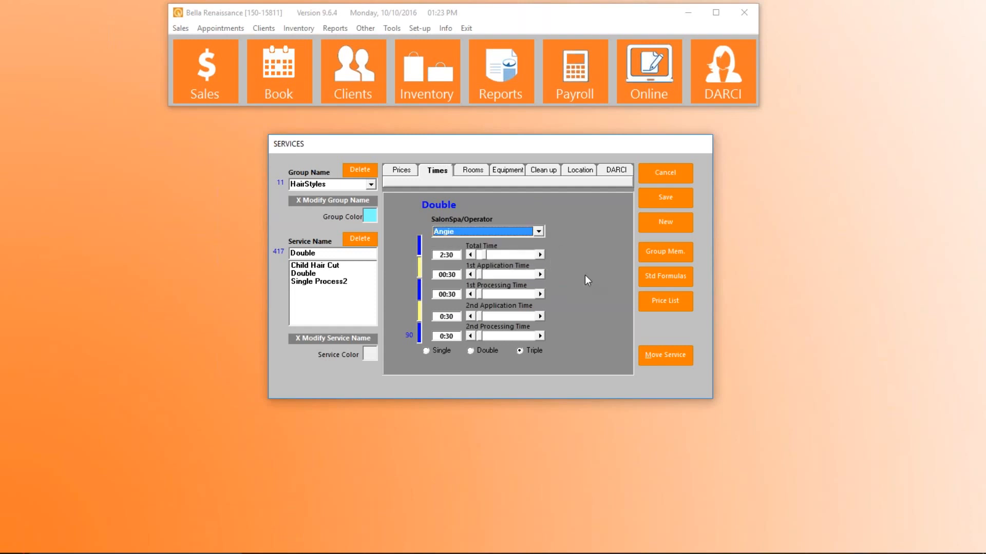
{"action": "left_click", "coordinate": [539, 254]}
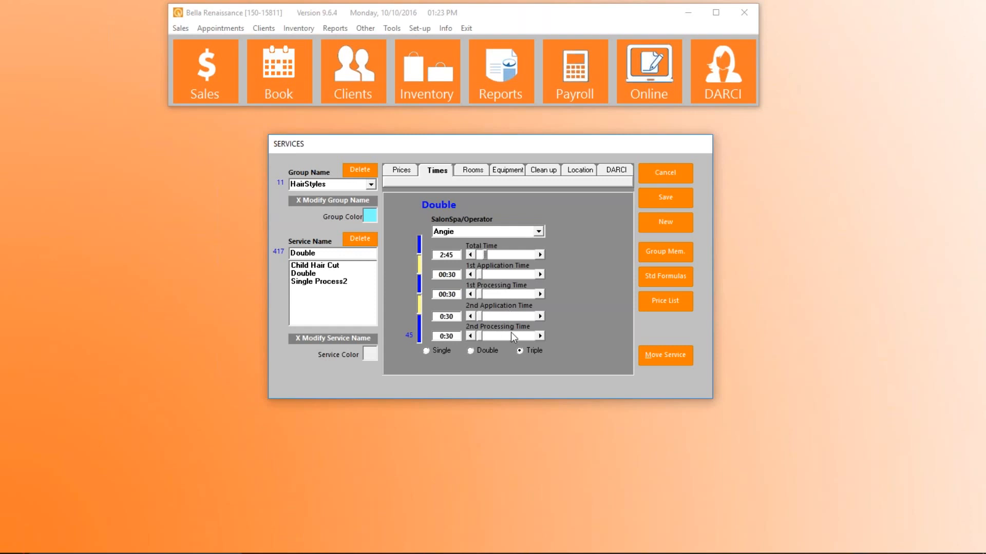
{"action": "left_click", "coordinate": [668, 200]}
{"action": "left_click", "coordinate": [667, 174]}
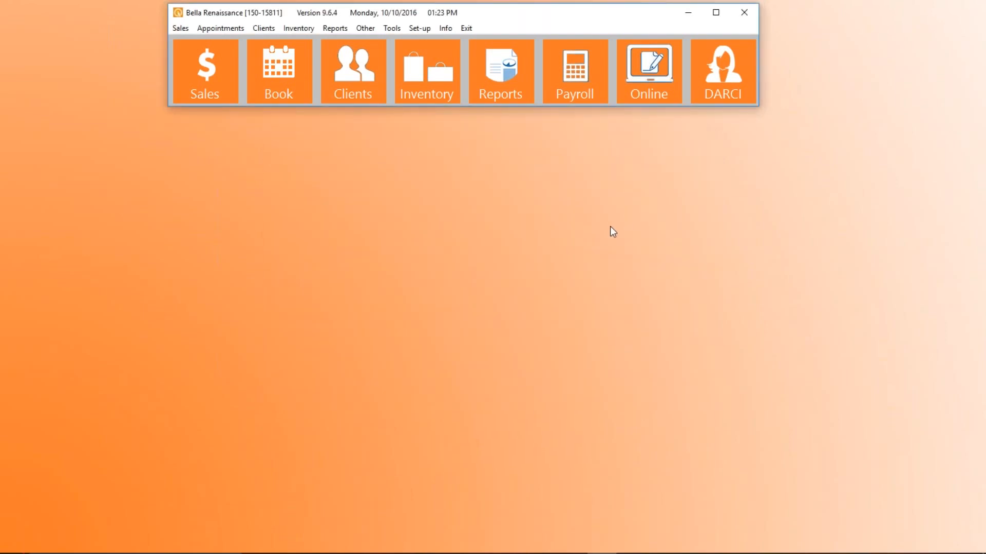